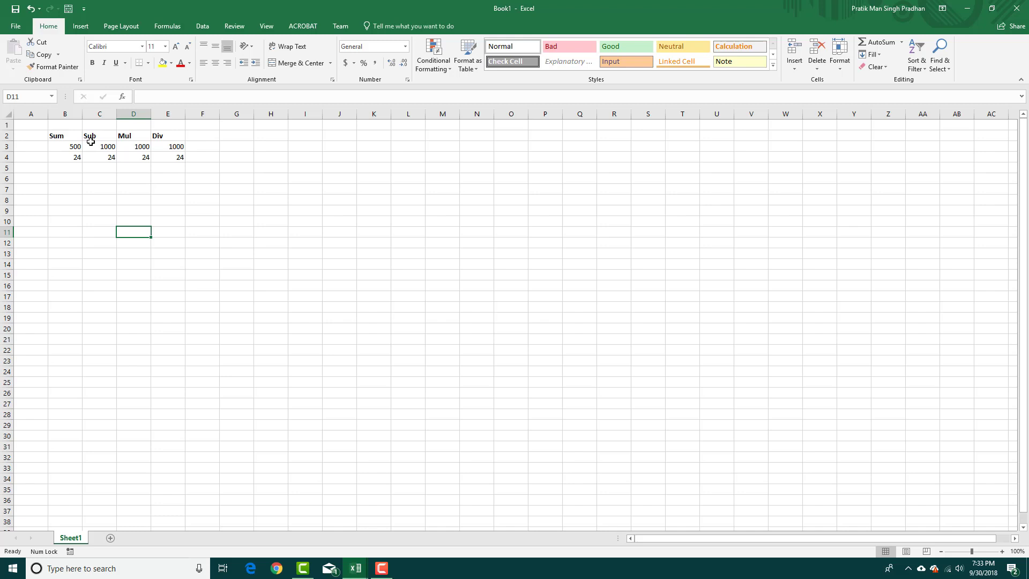
Enter the test formula =10+10 in B5 under Sum so it shows 20.
click(193, 155)
click(71, 167)
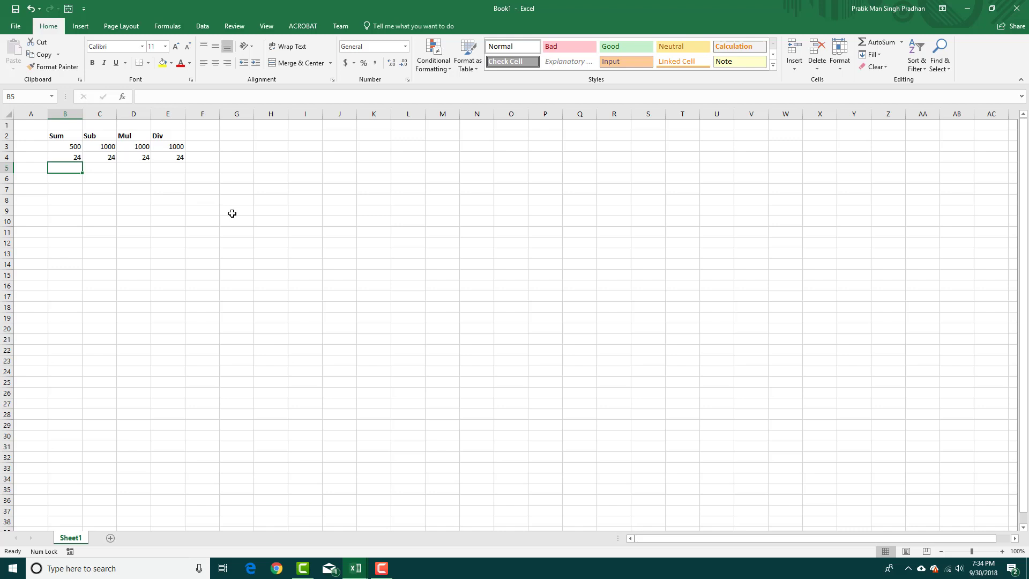
text(=)
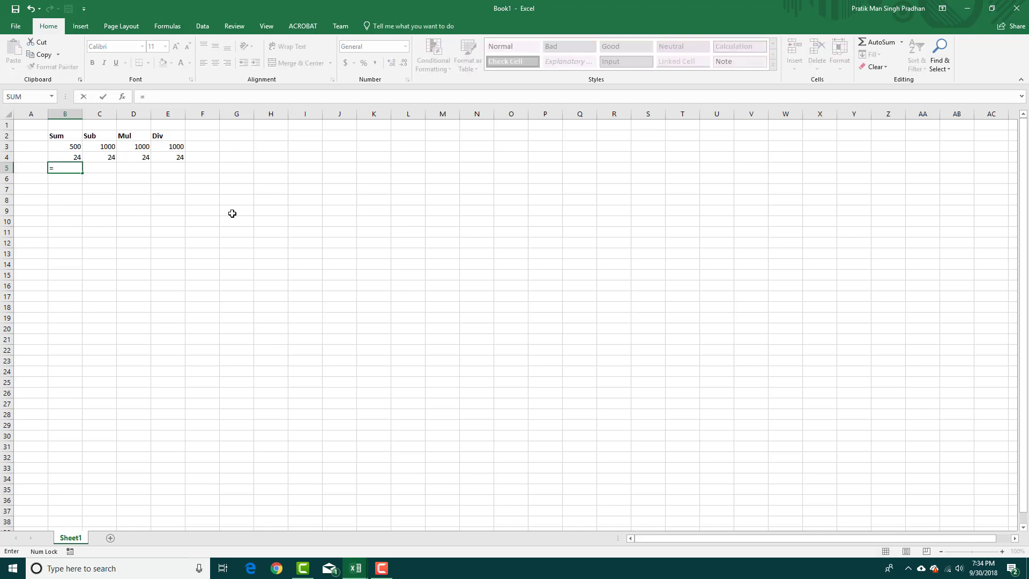
text(10+10)
key(Return)
key(Up)
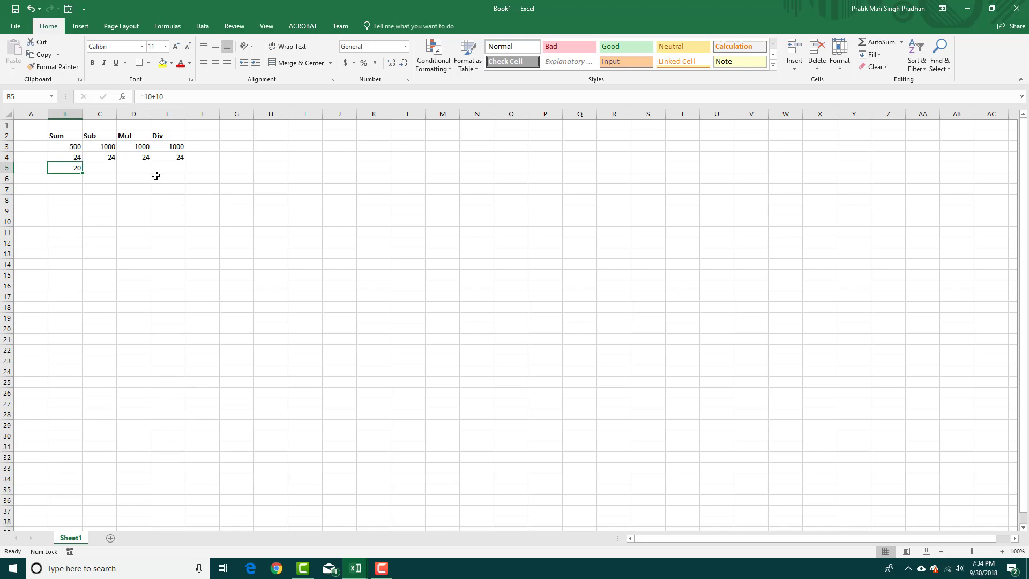
Replace B5 with the formula =B3+B4 adding the two Sum values.
text(=)
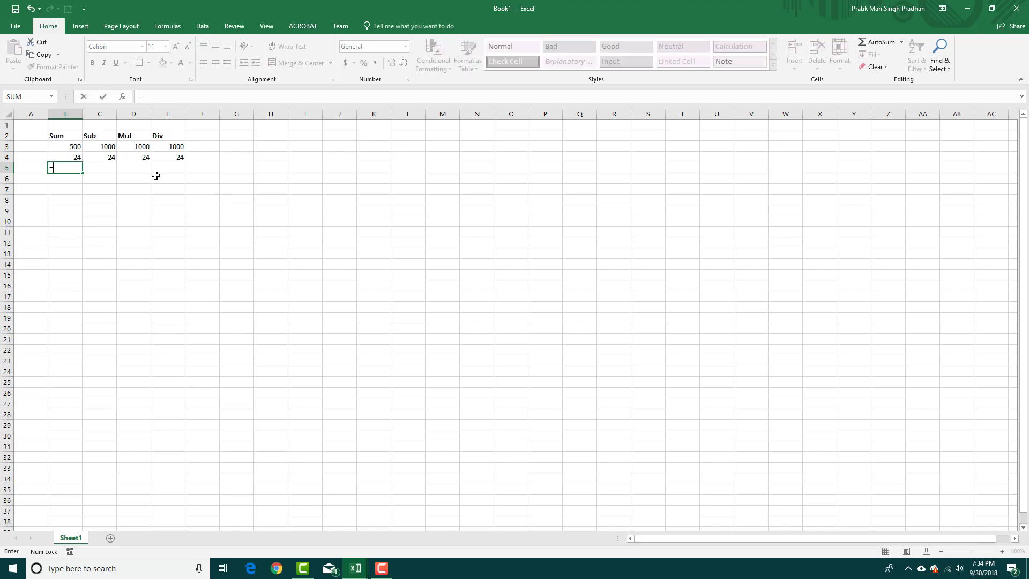
click(75, 146)
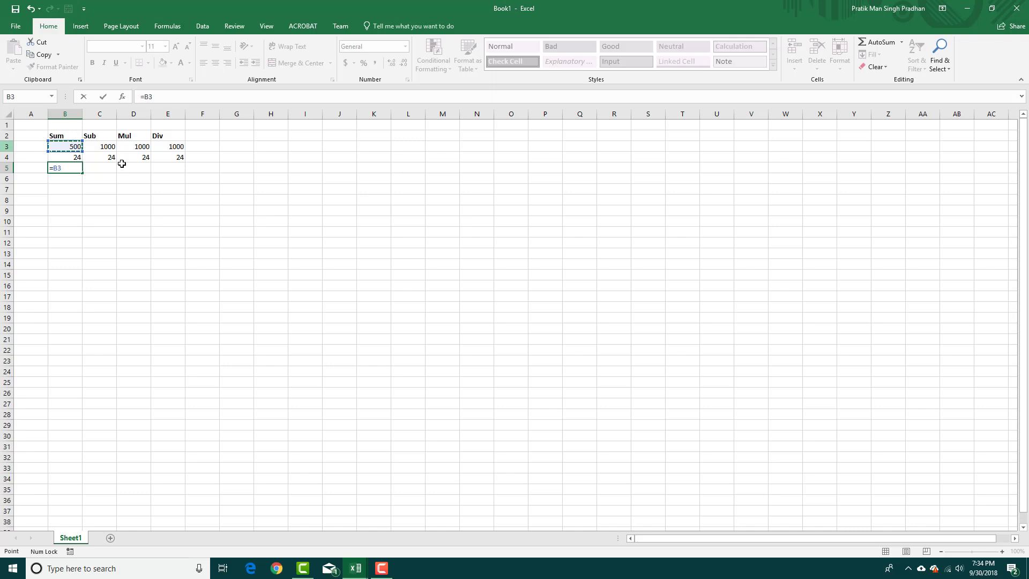
text(+)
click(73, 157)
key(Return)
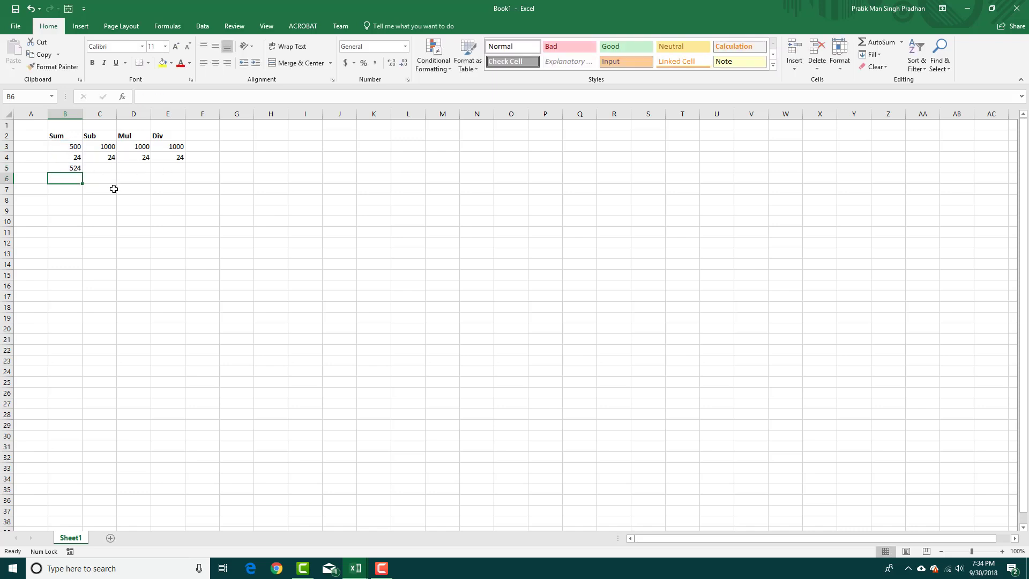
Change B3 to 1000 and check that B5 now shows 1024.
click(73, 149)
text(10)
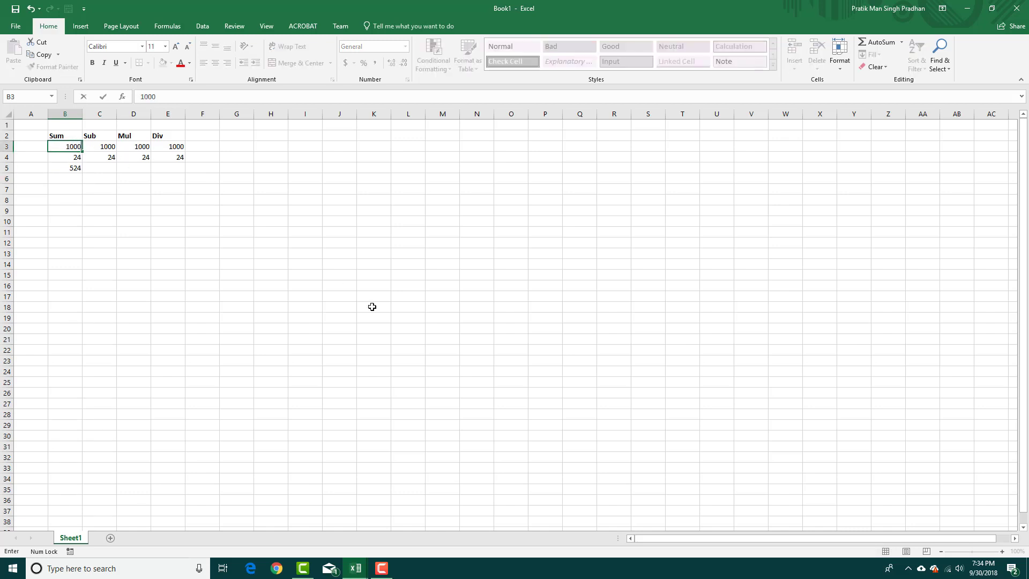
key(Return)
click(81, 170)
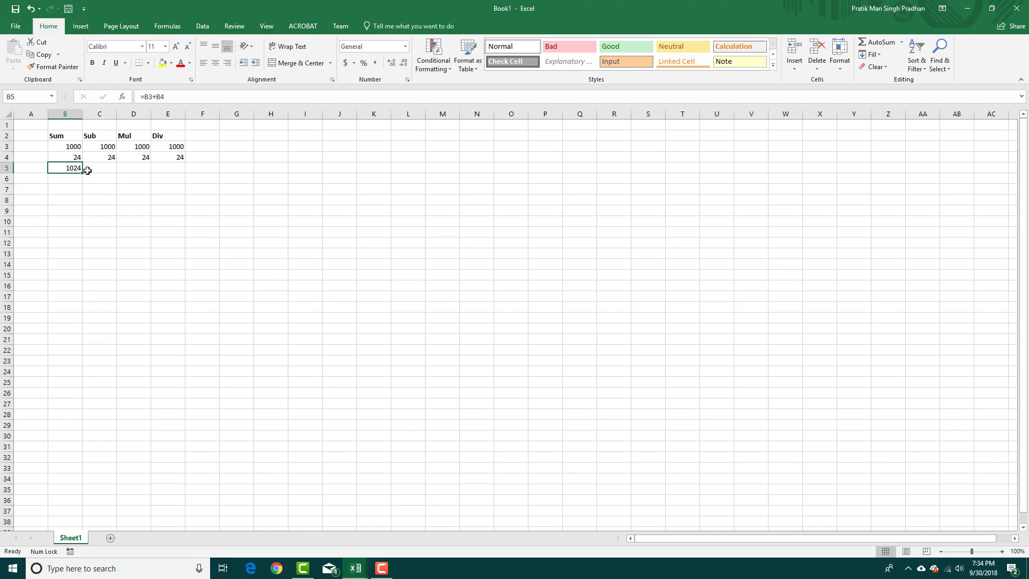
Enter =C3-C4 in C5 by pointing with arrow keys, giving the Sub result 976.
click(90, 170)
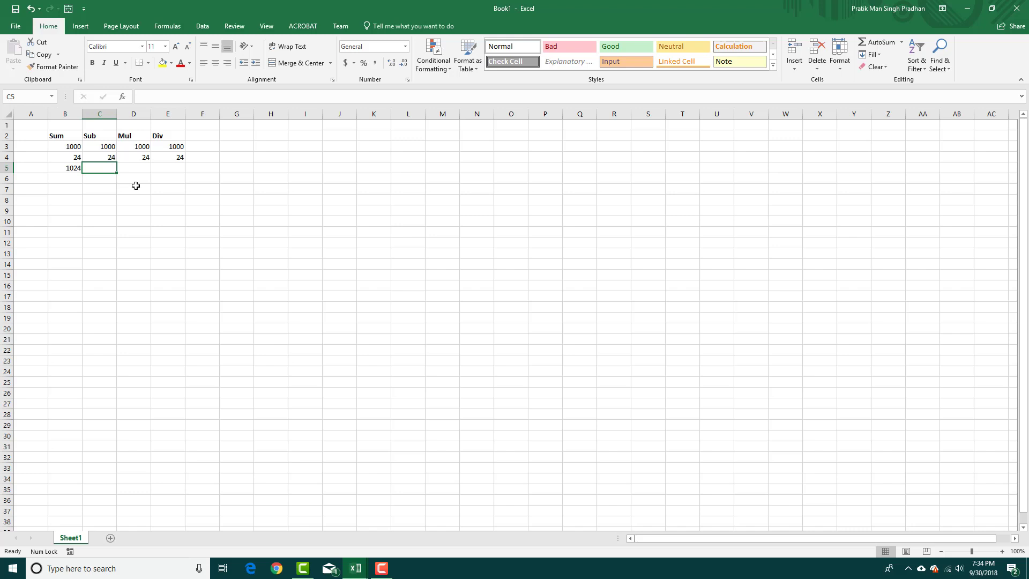
text(=)
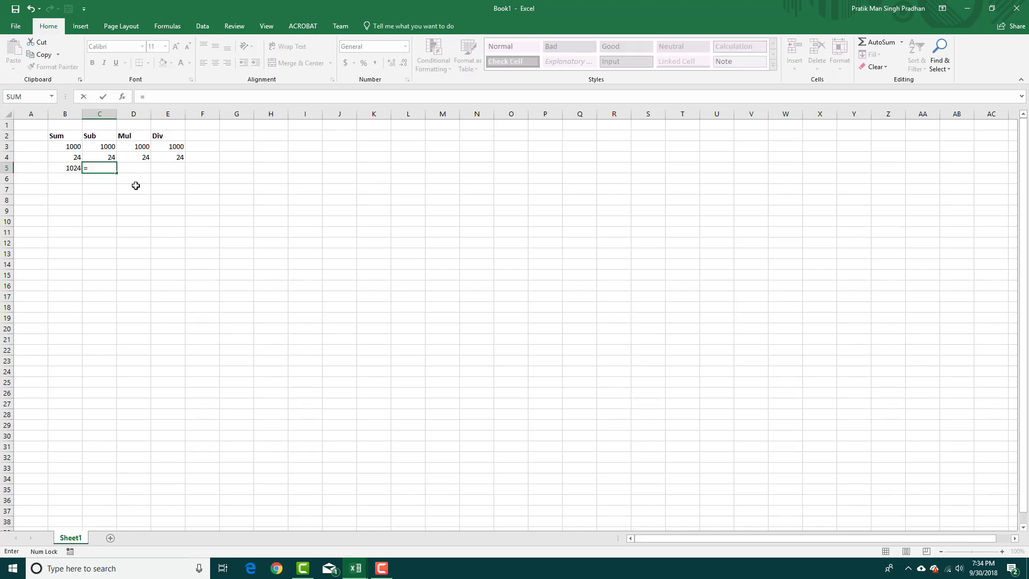
key(Up)
key(Up)
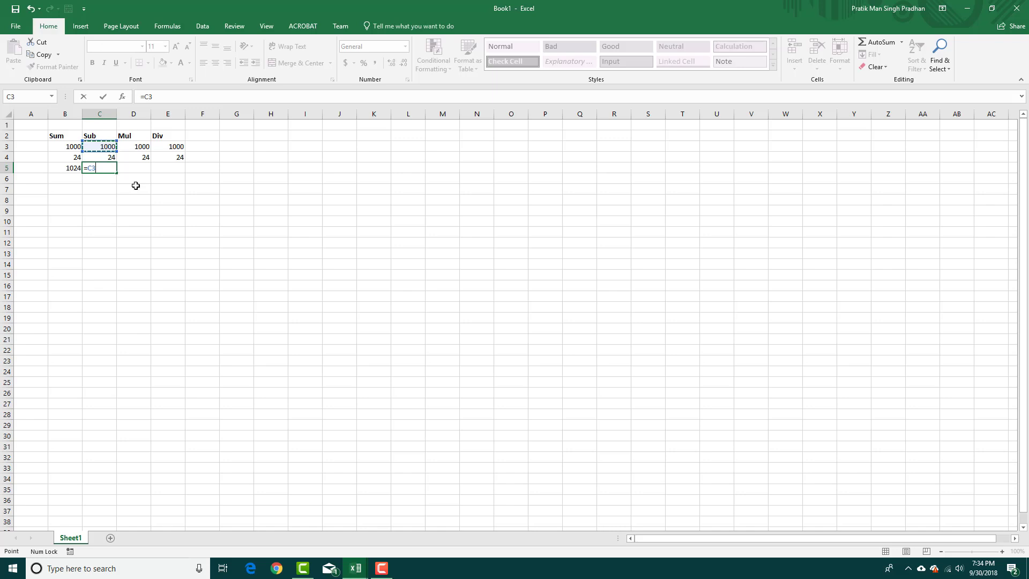
text(-)
key(Down)
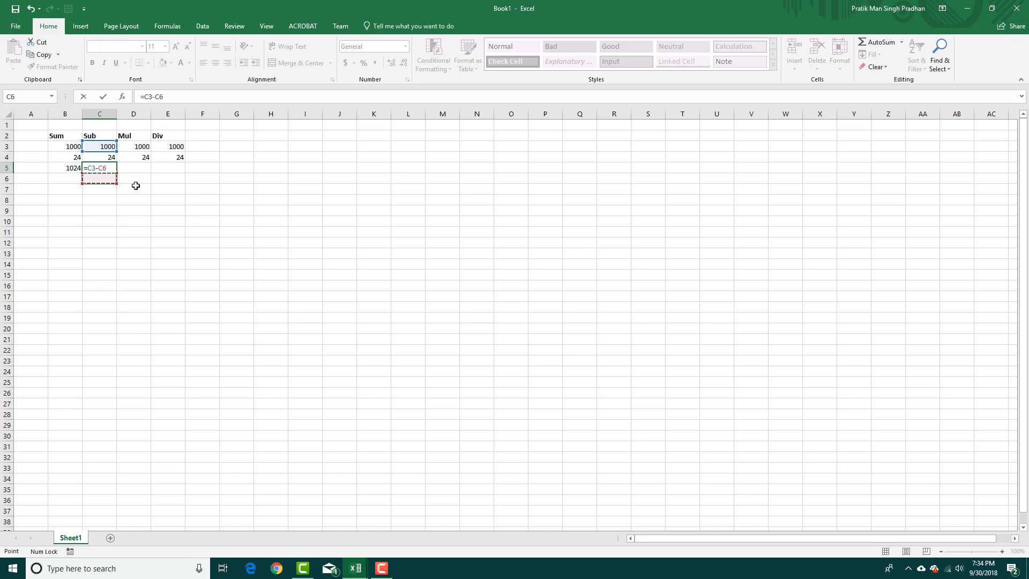
key(Up)
key(Up)
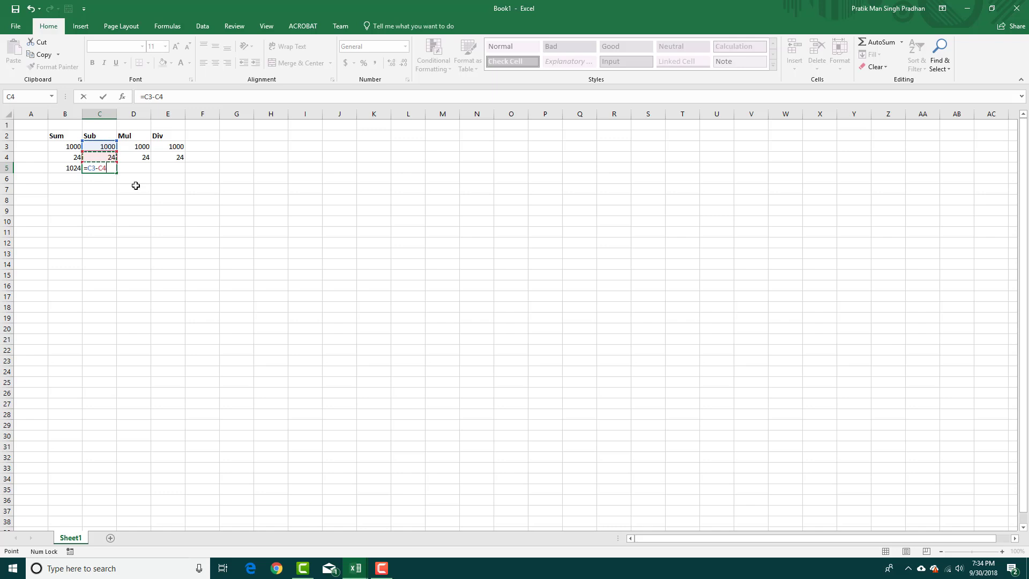
key(Return)
key(Up)
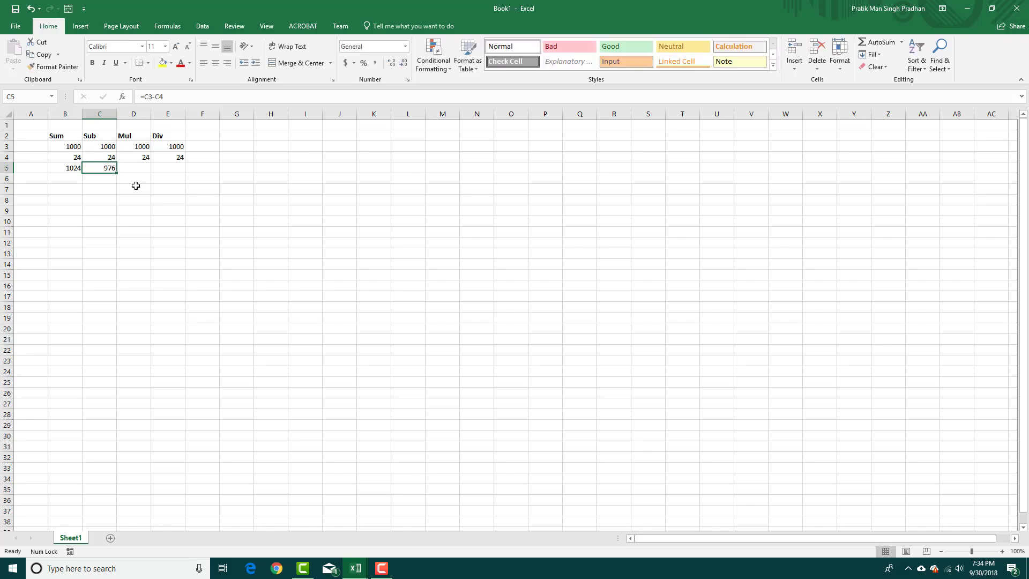
key(Right)
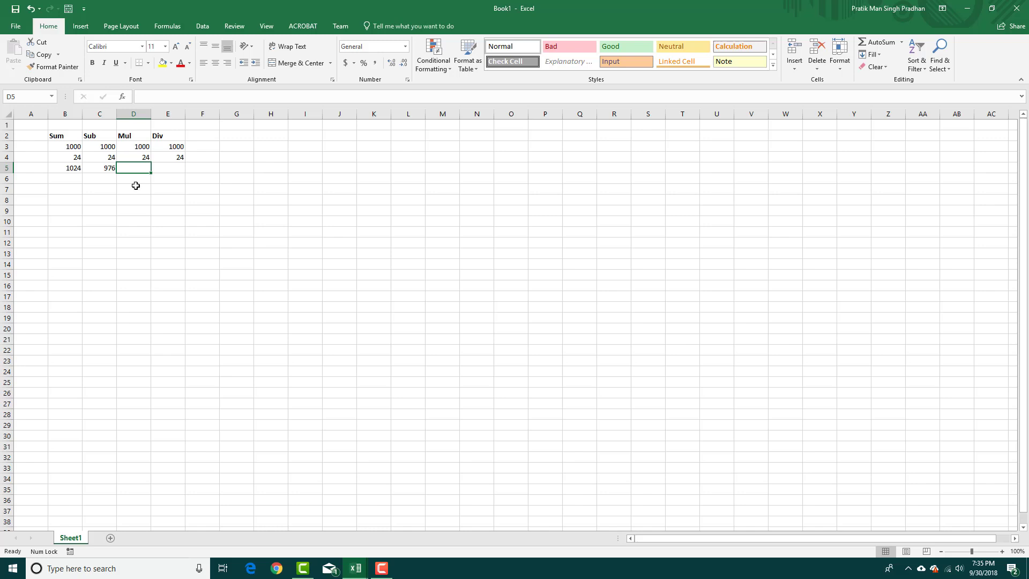
Type =D3*D4 into D5, giving the Mul result 24000.
text(=)
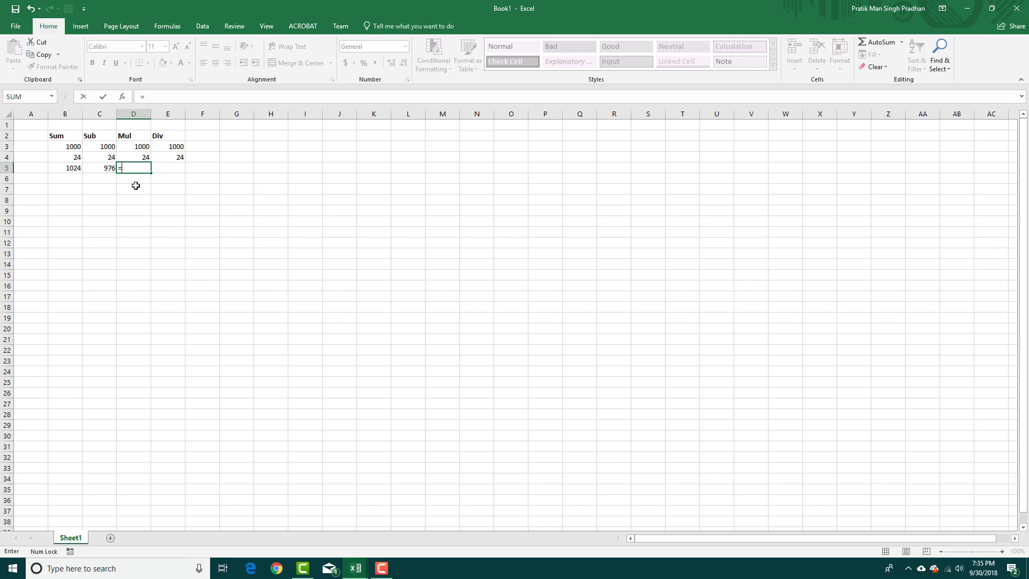
text(D)
key(BackSpace)
text(D)
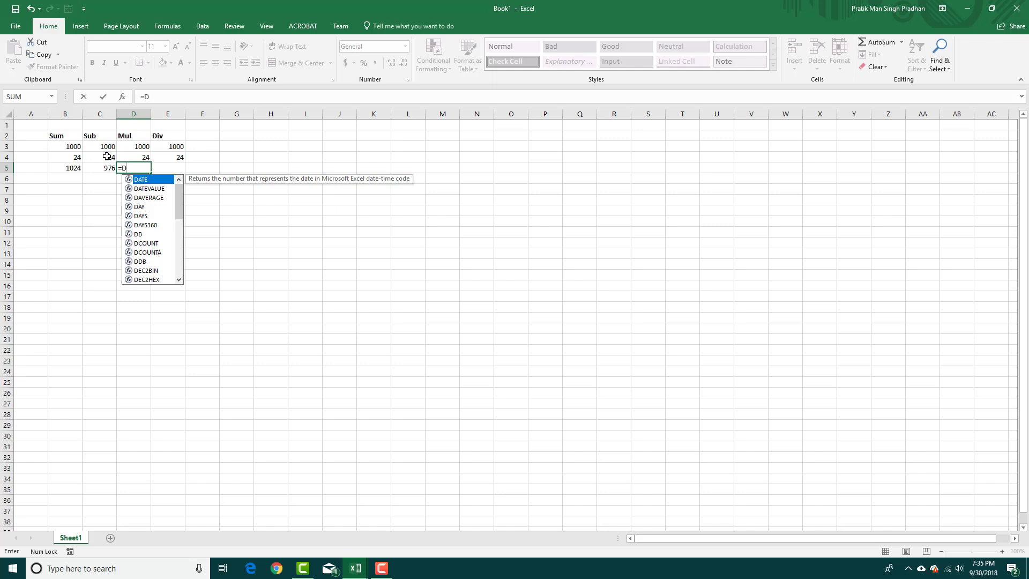
text(#)
key(BackSpace)
text(3)
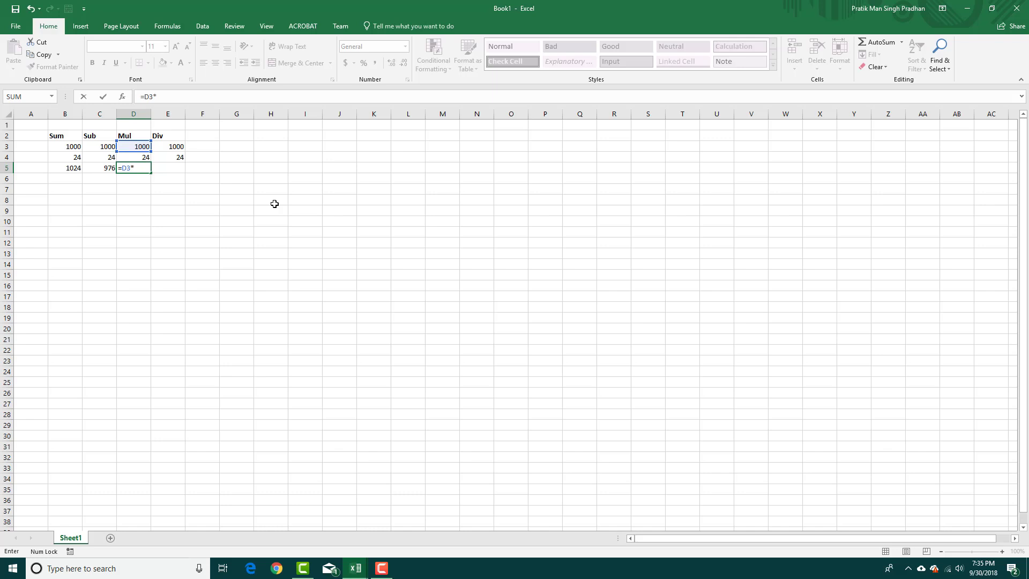
text(*D4)
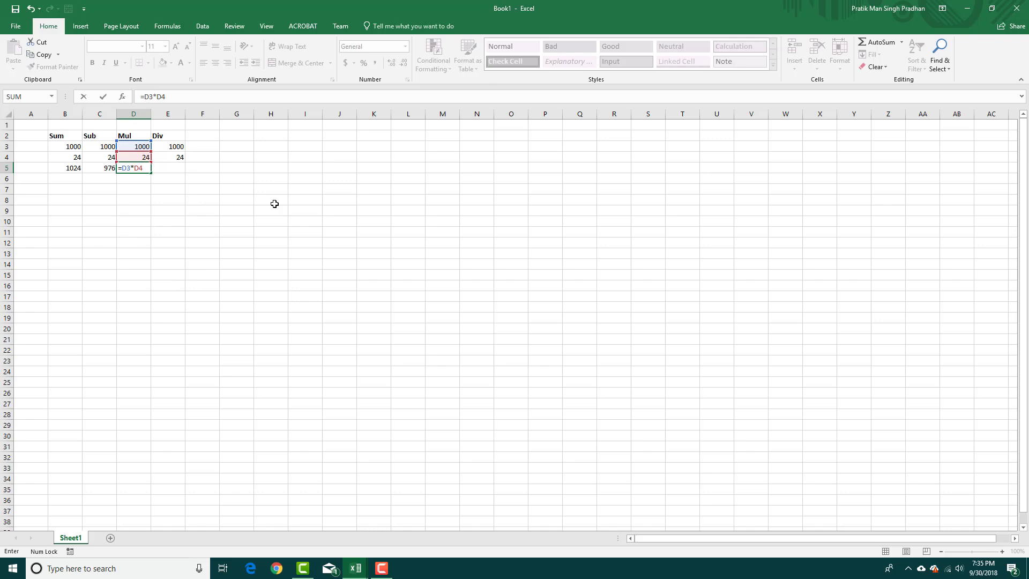
key(ctrl+Return)
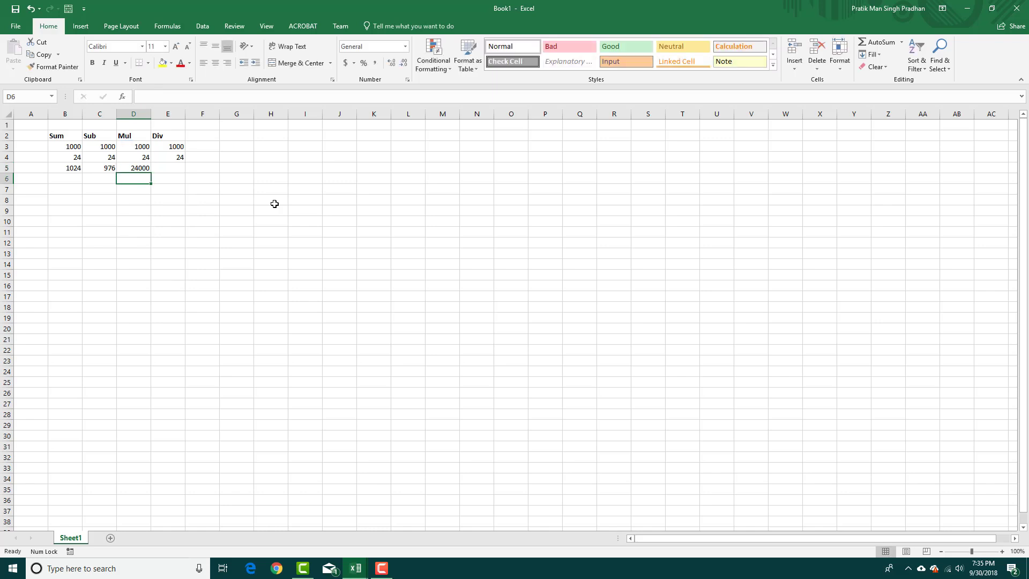
key(Right)
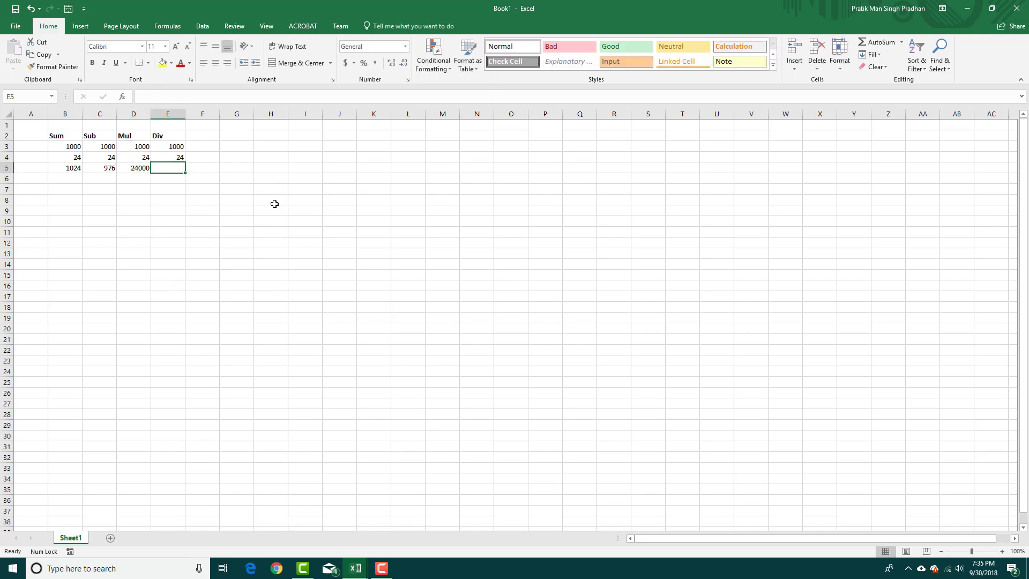
Enter =E3/E4 in E5 so the Div result shows 41.66667.
text(=)
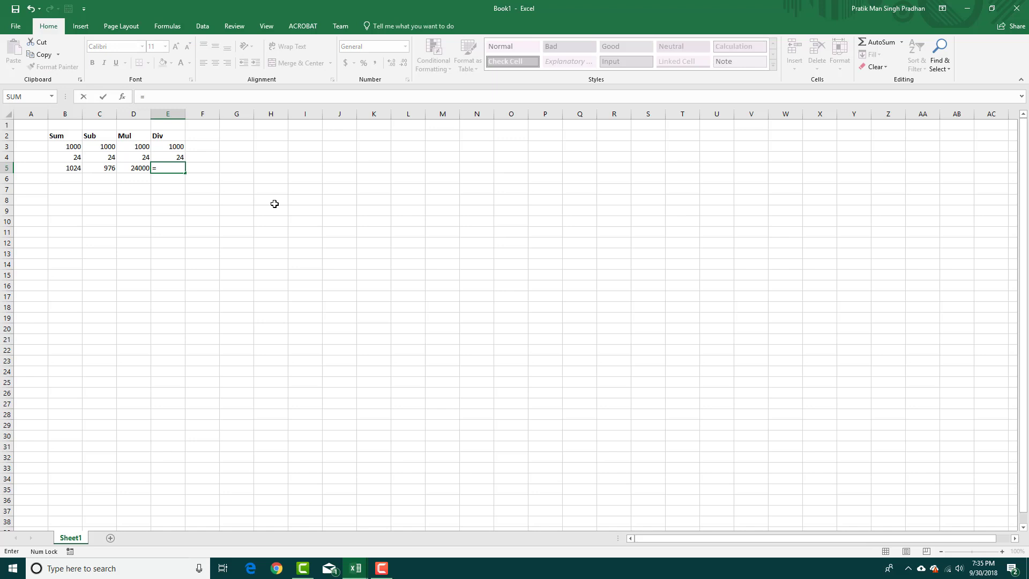
click(168, 150)
text(/)
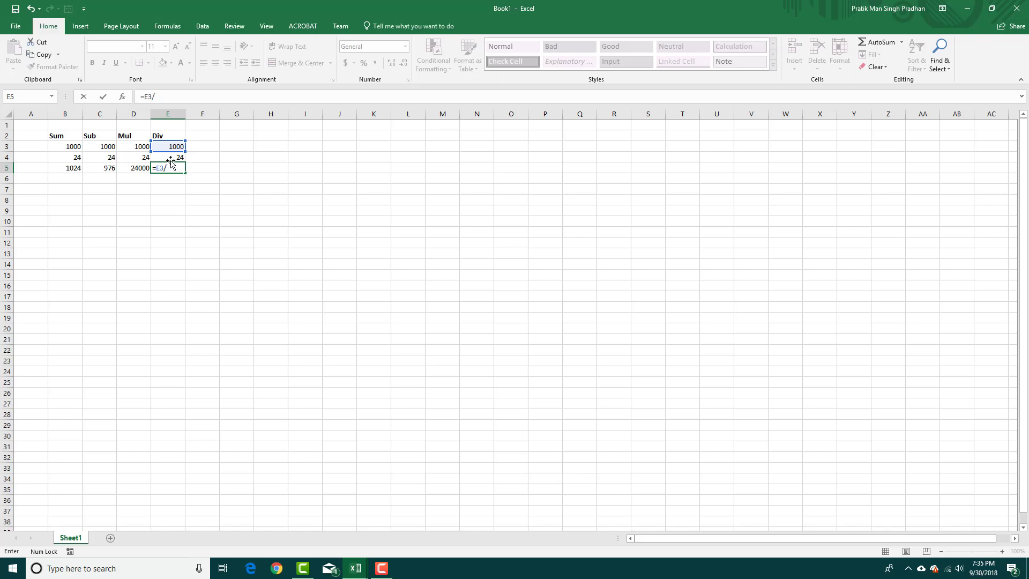
click(173, 157)
key(Return)
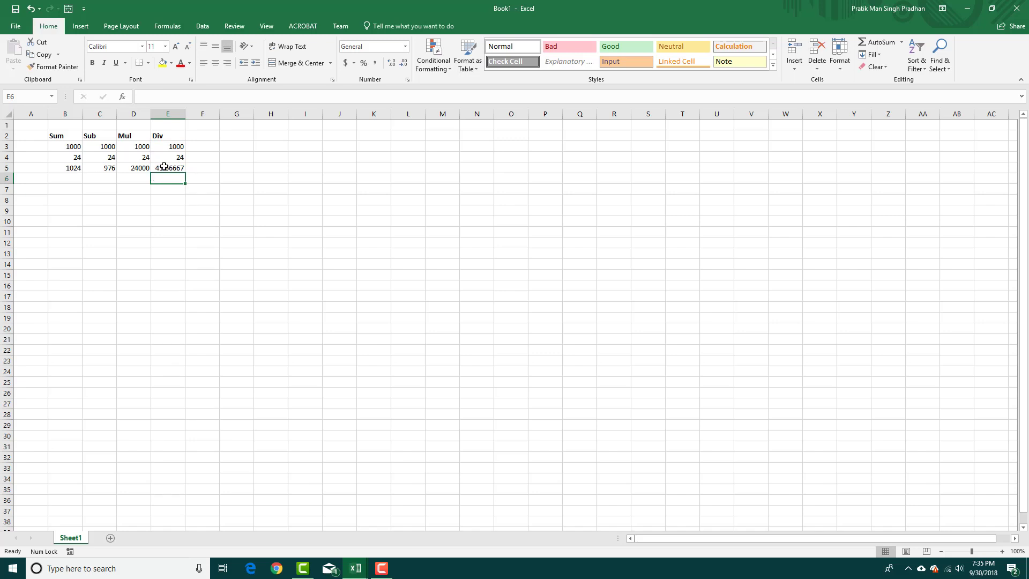
drag(174, 134, 65, 168)
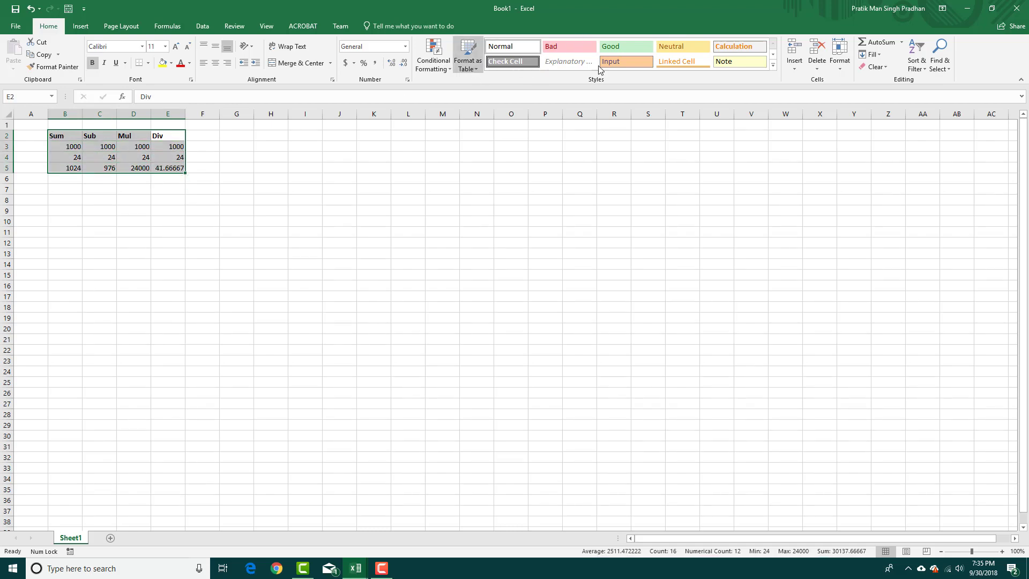
click(467, 65)
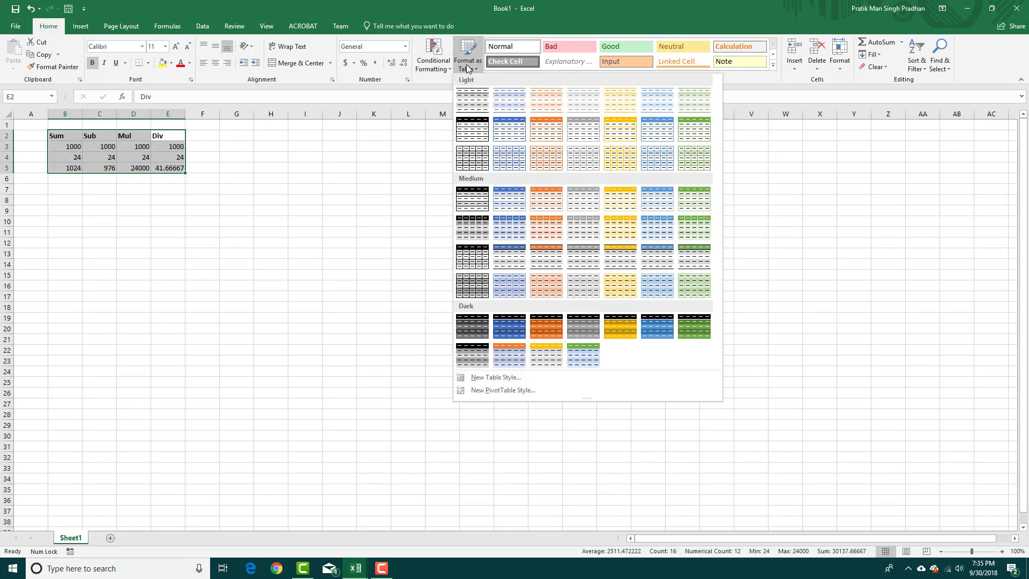
click(479, 136)
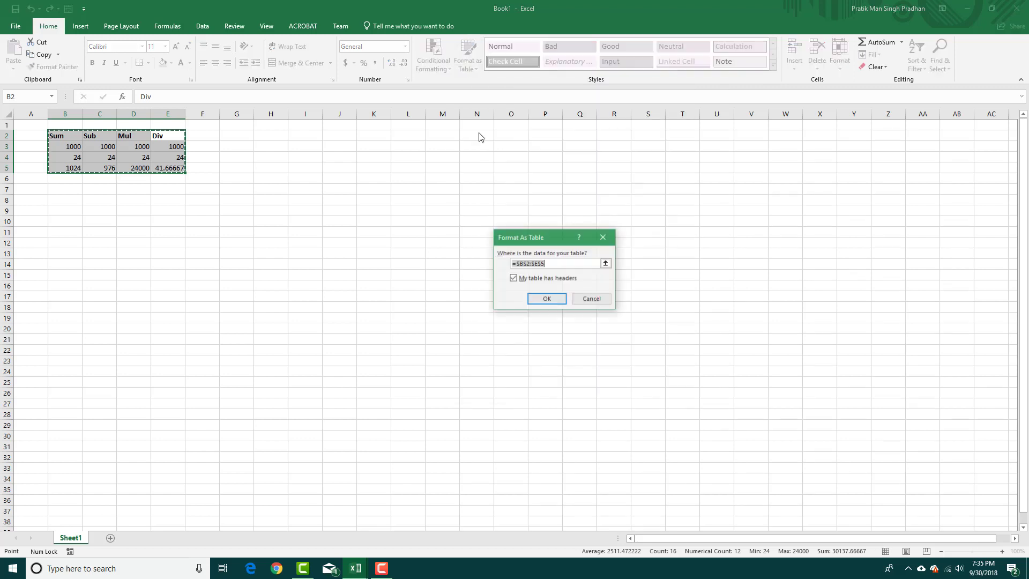
click(542, 296)
click(356, 230)
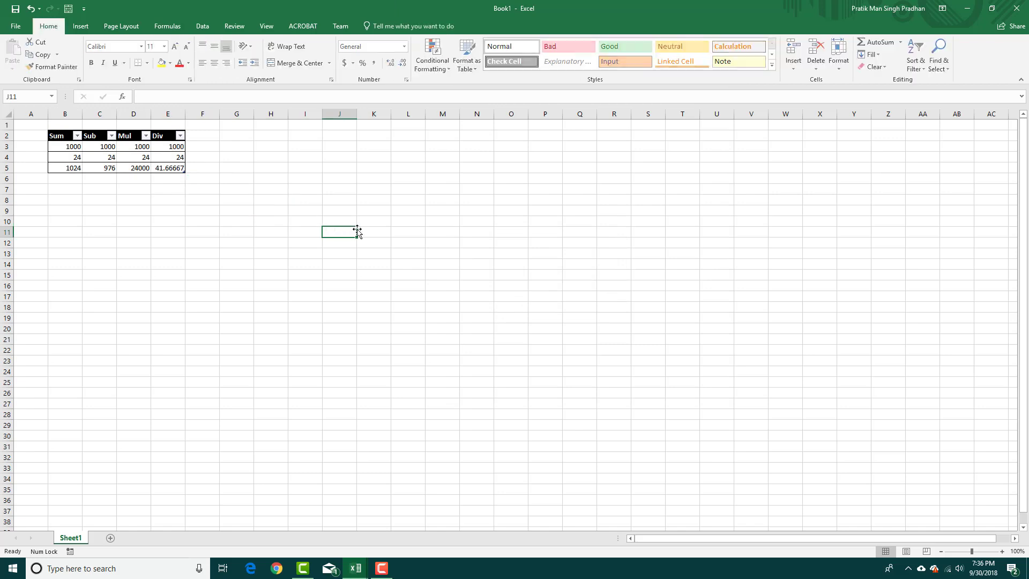
key(ctrl+z)
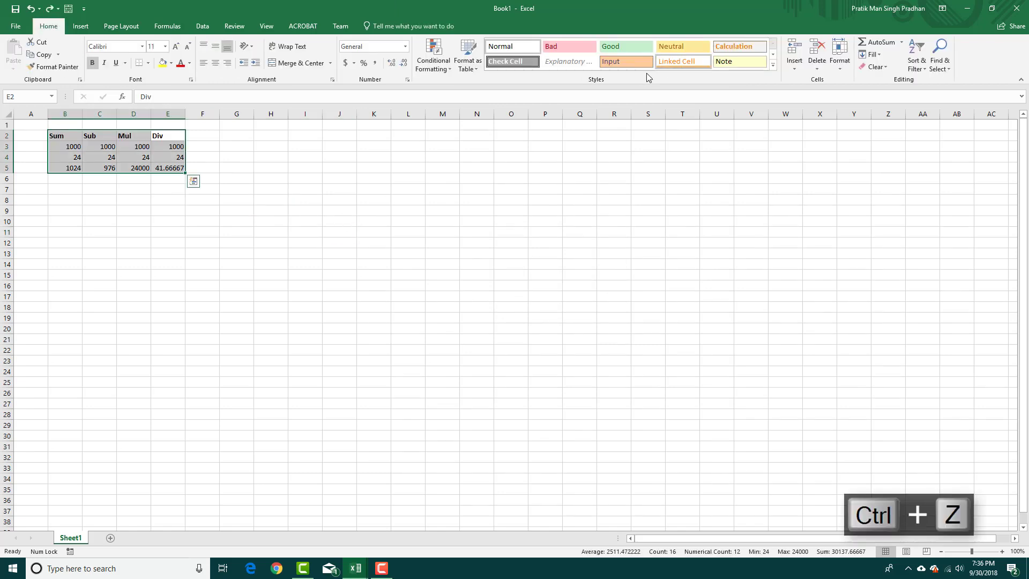
click(194, 181)
click(202, 113)
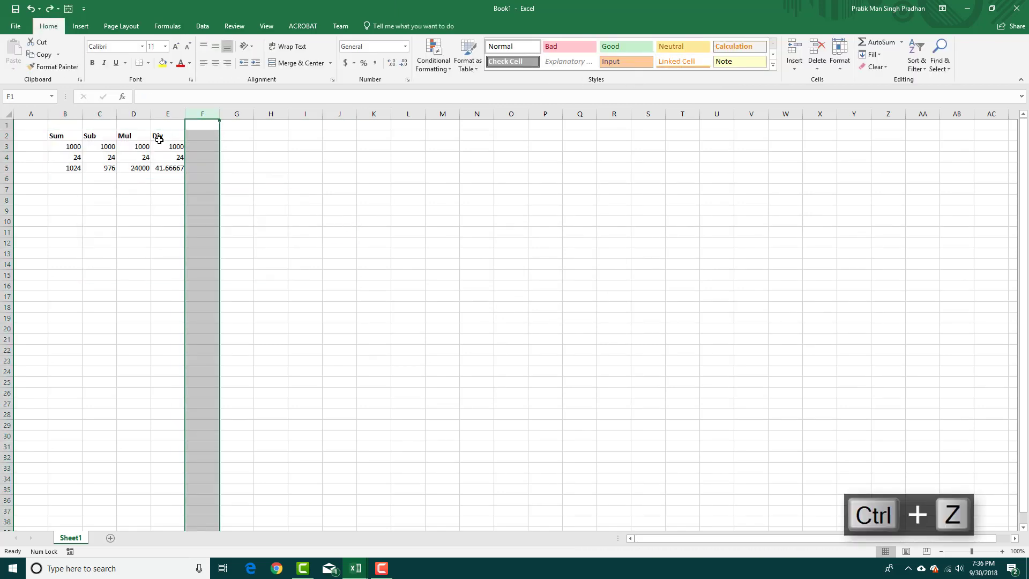
drag(159, 139, 59, 137)
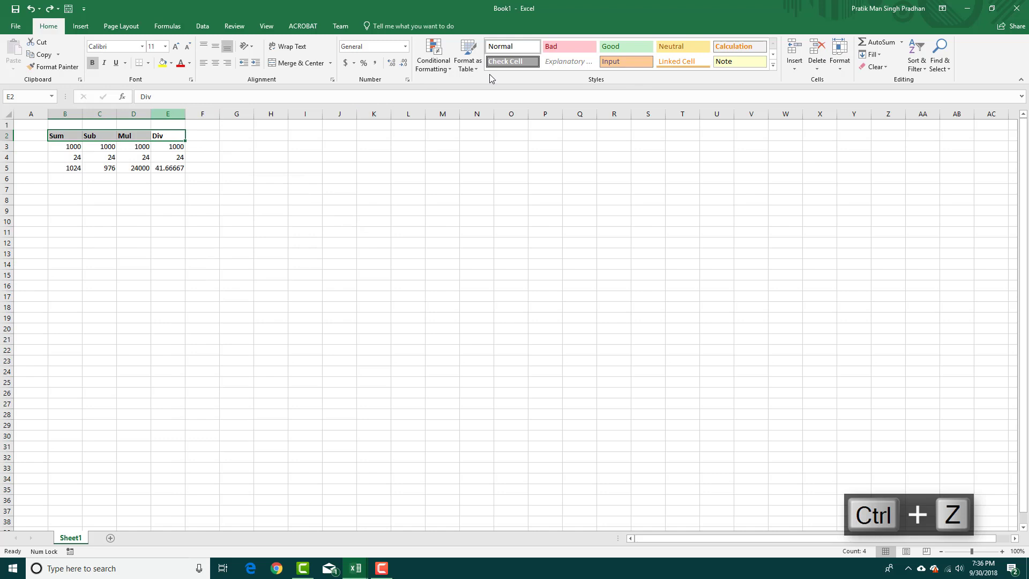
Apply Heading 2 to the headers B2:E2 and 20% - Accent3 to input rows B3:E4.
click(772, 64)
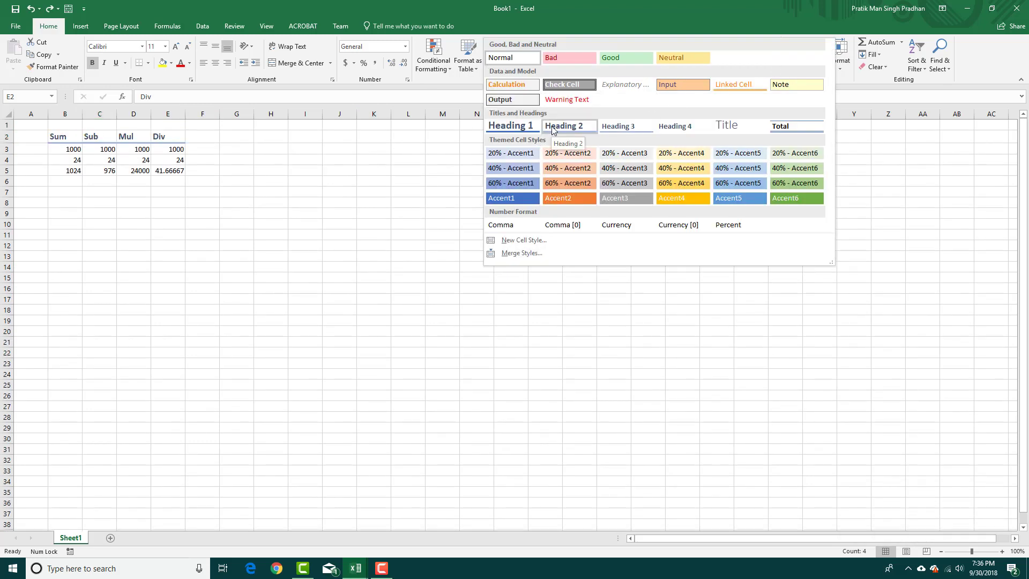
click(553, 127)
drag(176, 150, 75, 161)
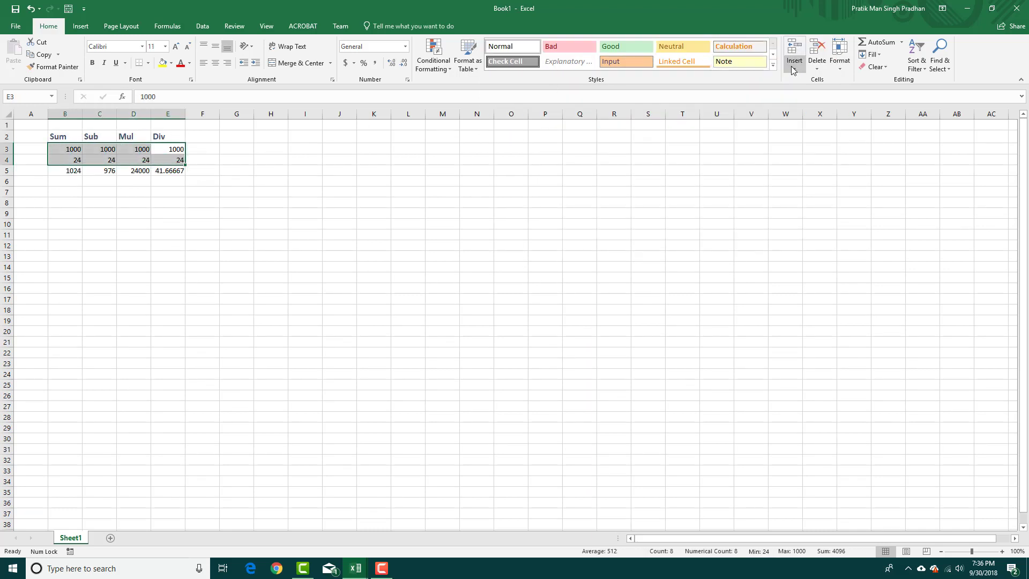
click(773, 66)
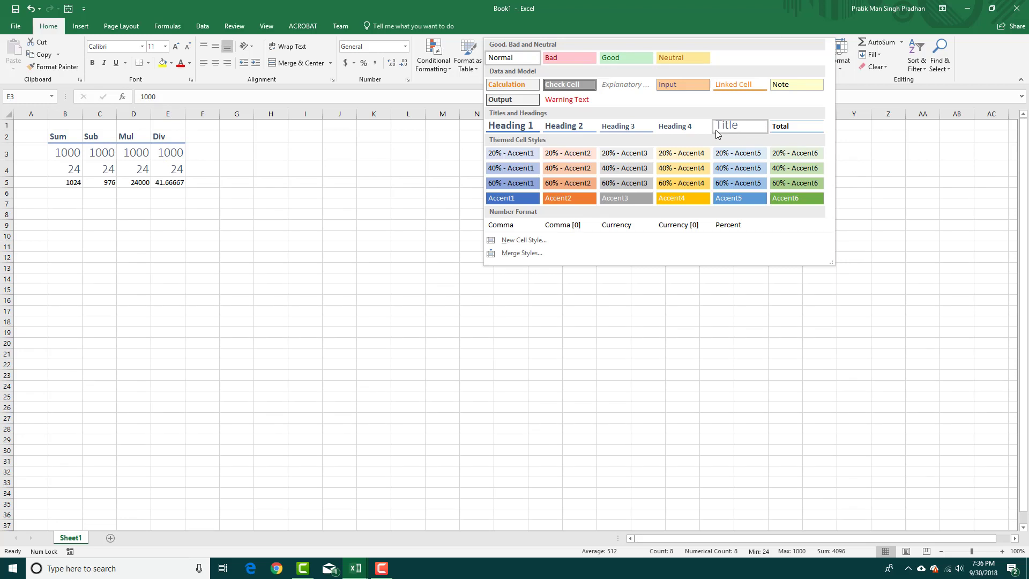
click(611, 156)
Apply the Total style to results row B5:E5, then select the whole block B2:E5.
drag(172, 170, 59, 170)
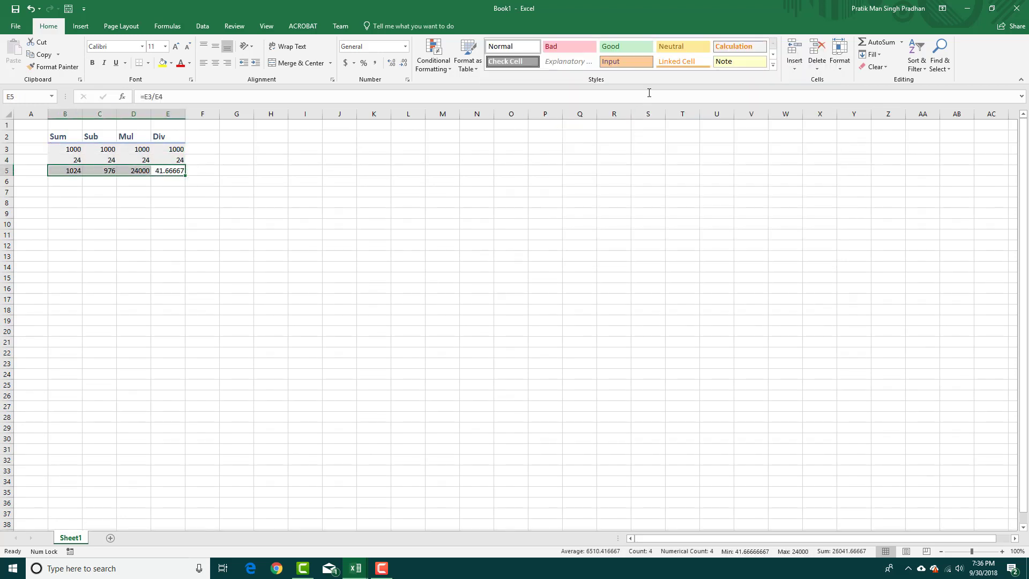
click(772, 65)
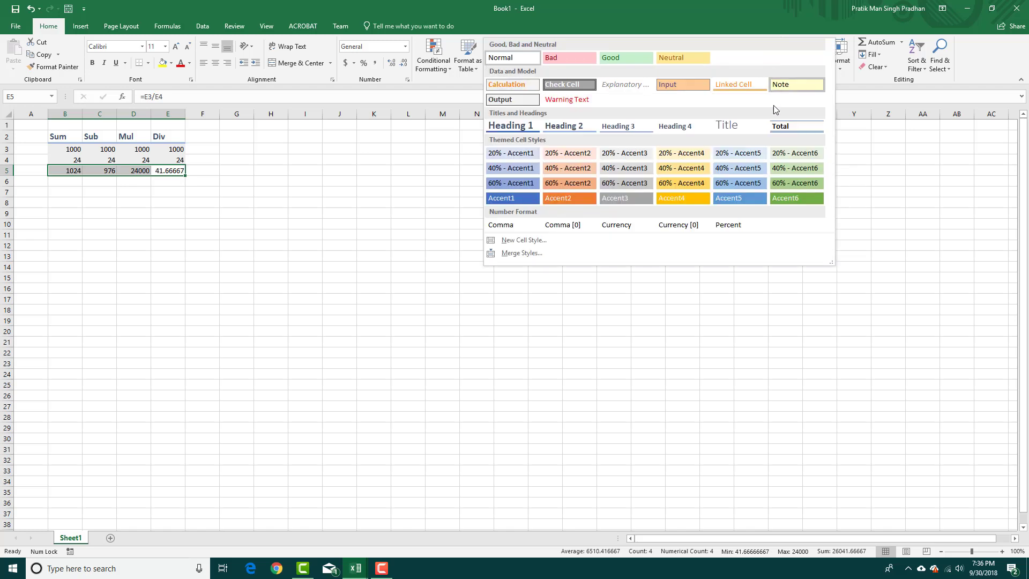
click(780, 126)
click(337, 182)
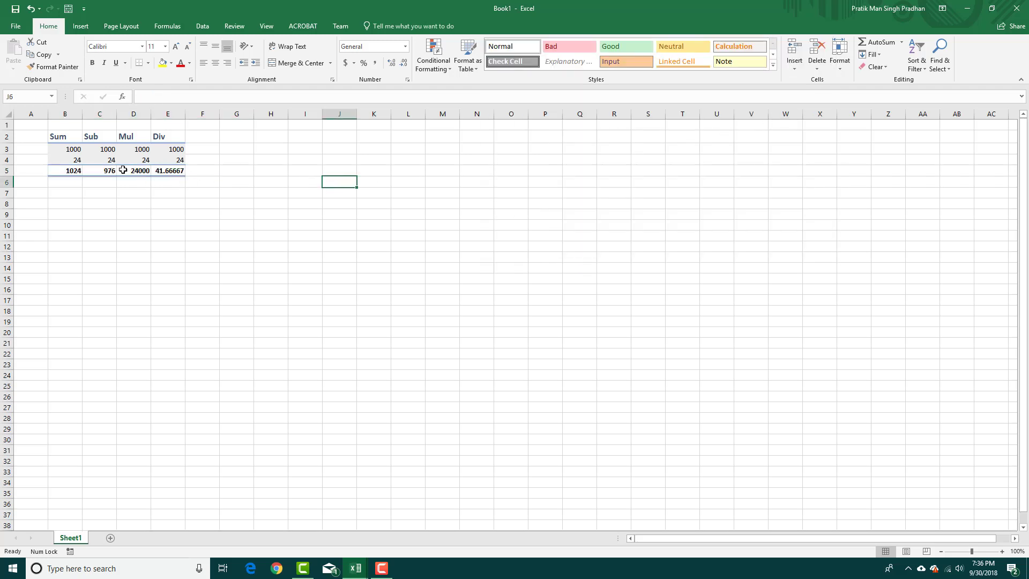
drag(57, 137, 183, 170)
Change the Mul input D4 from 24 to 45 so D5 recalculates to 45000.
click(232, 181)
click(152, 162)
click(134, 203)
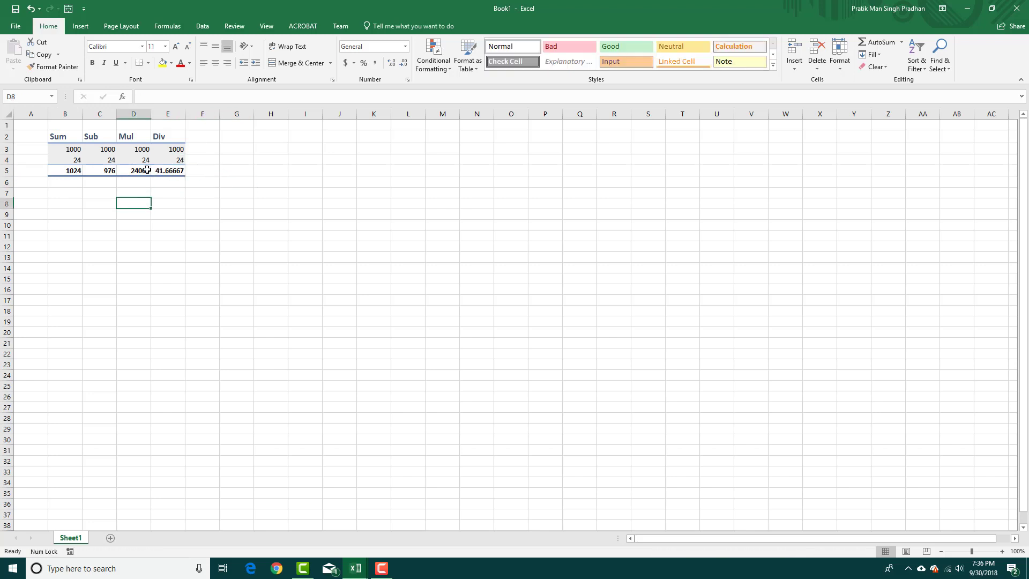
click(147, 170)
click(149, 161)
text(45)
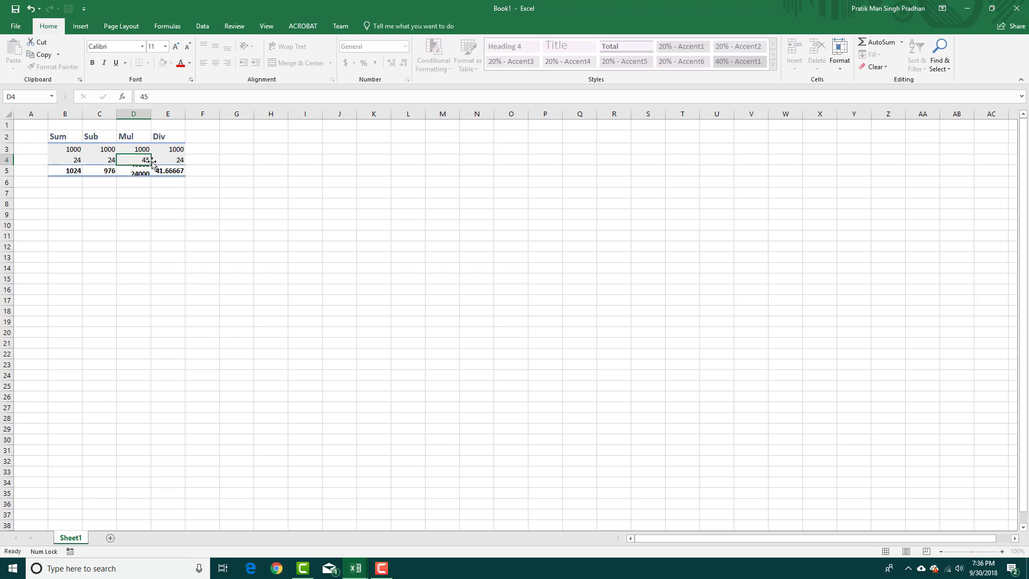
key(Tab)
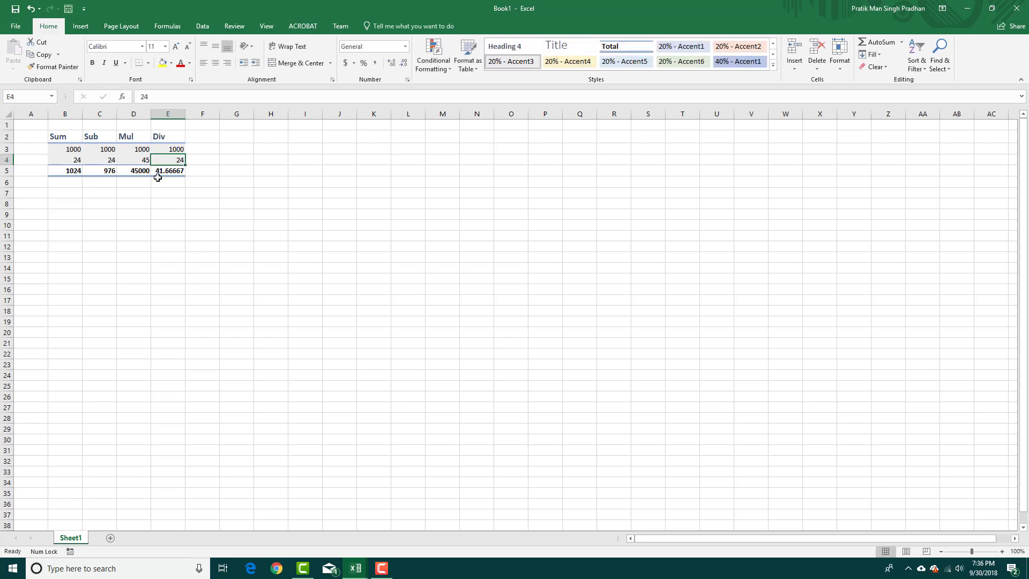
Inspect the Sum formula in B5 and the Div formula in E5.
click(71, 196)
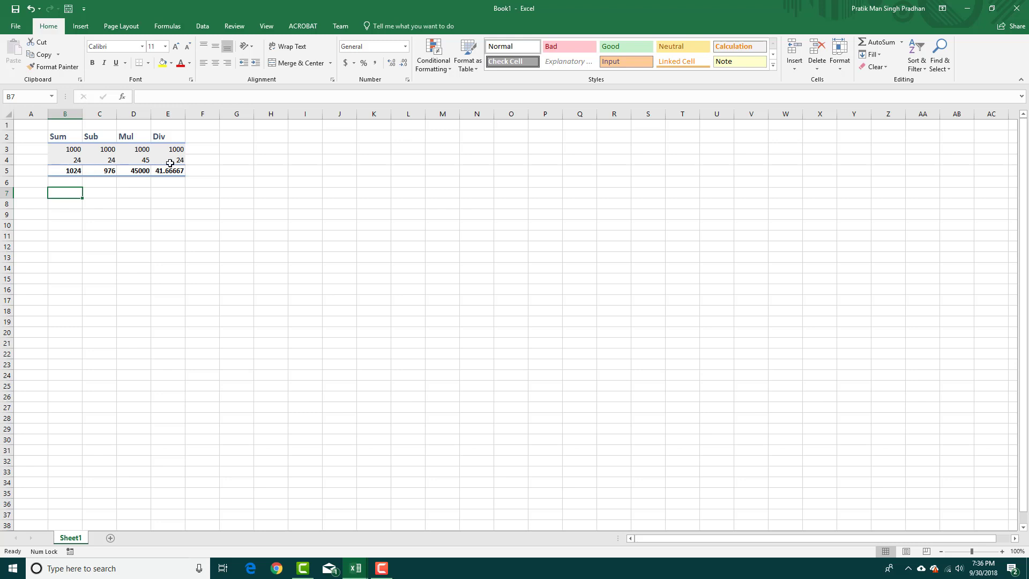
click(71, 171)
click(166, 171)
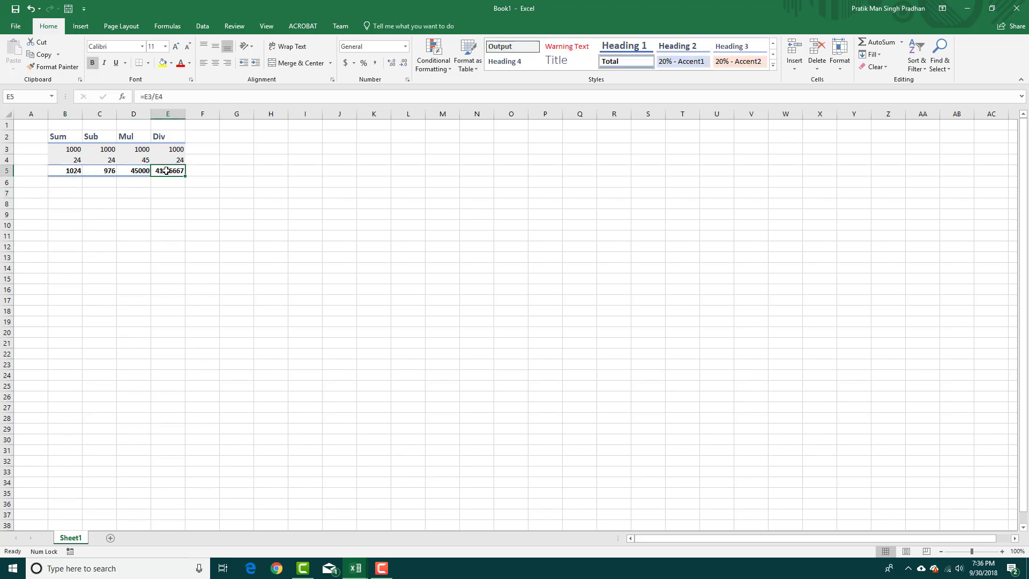
Build =B5+C5+D5+E5 in B7, giving a grand total of 47041.67.
click(71, 197)
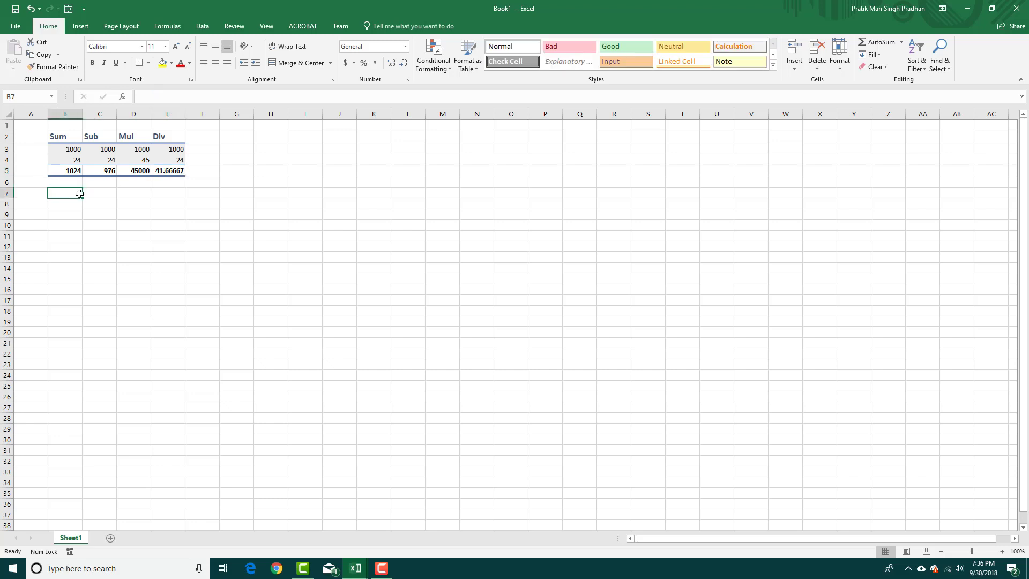
text(=)
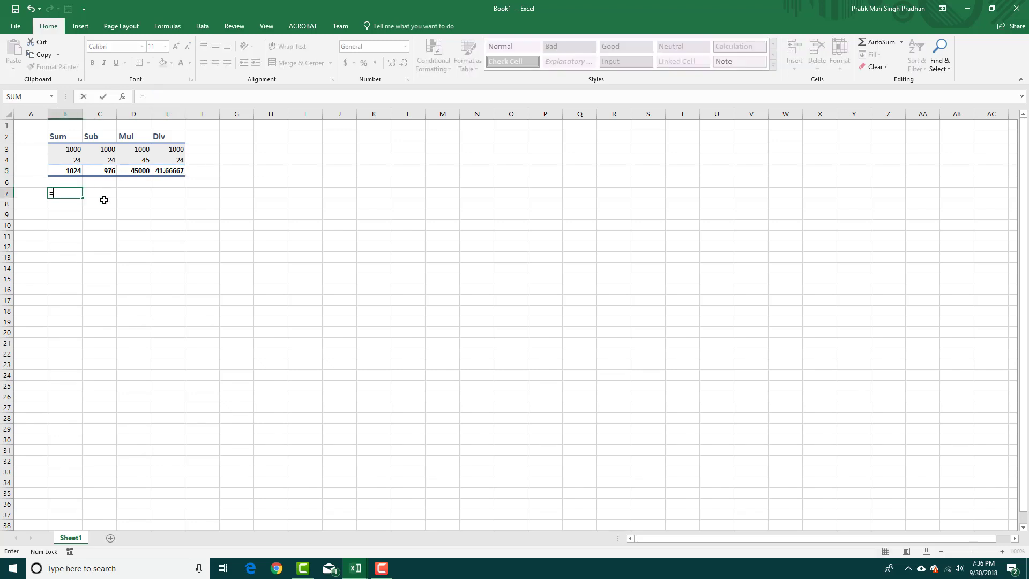
click(74, 170)
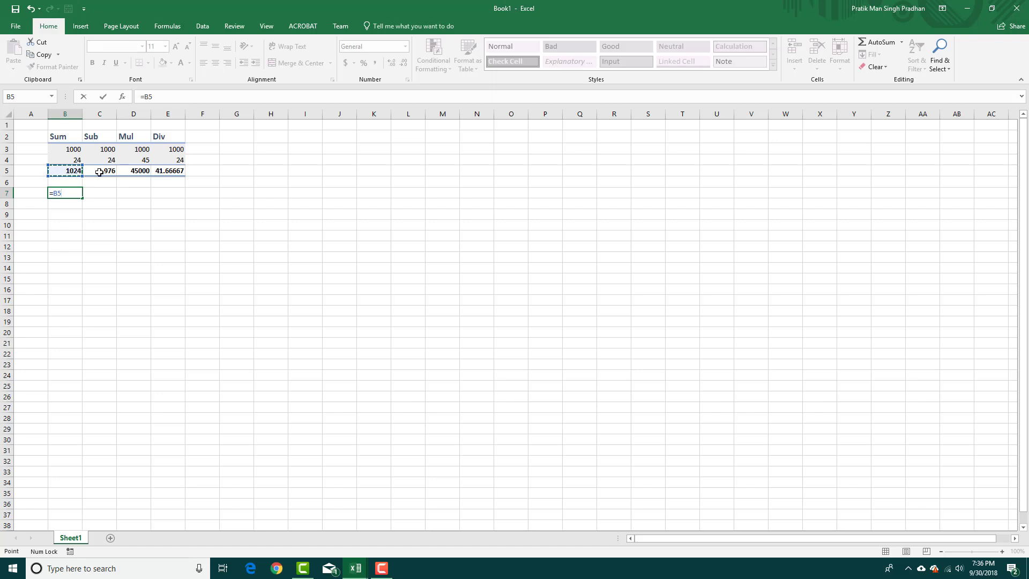
shift+click(99, 172)
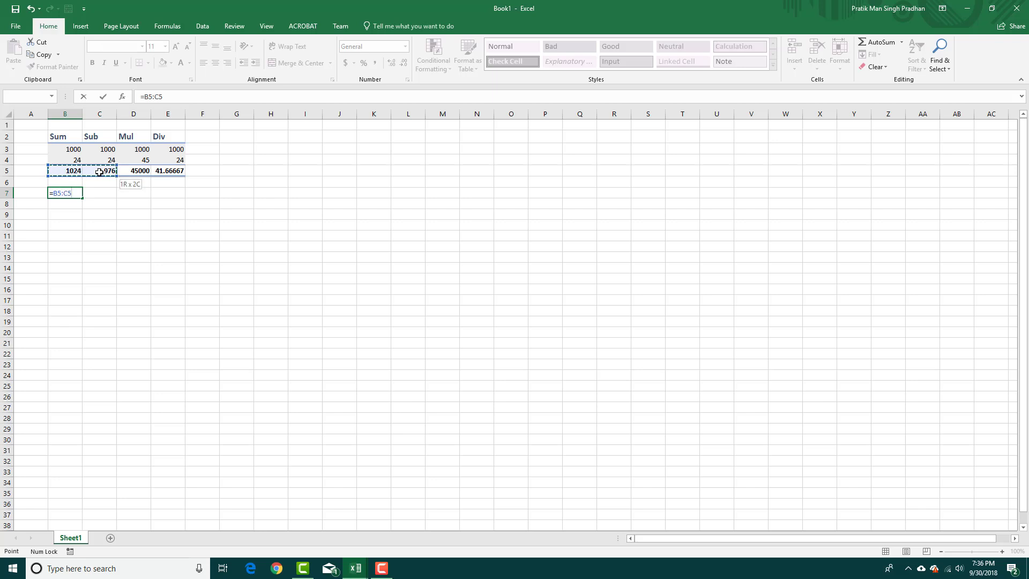
key(BackSpace)
key(BackSpace)
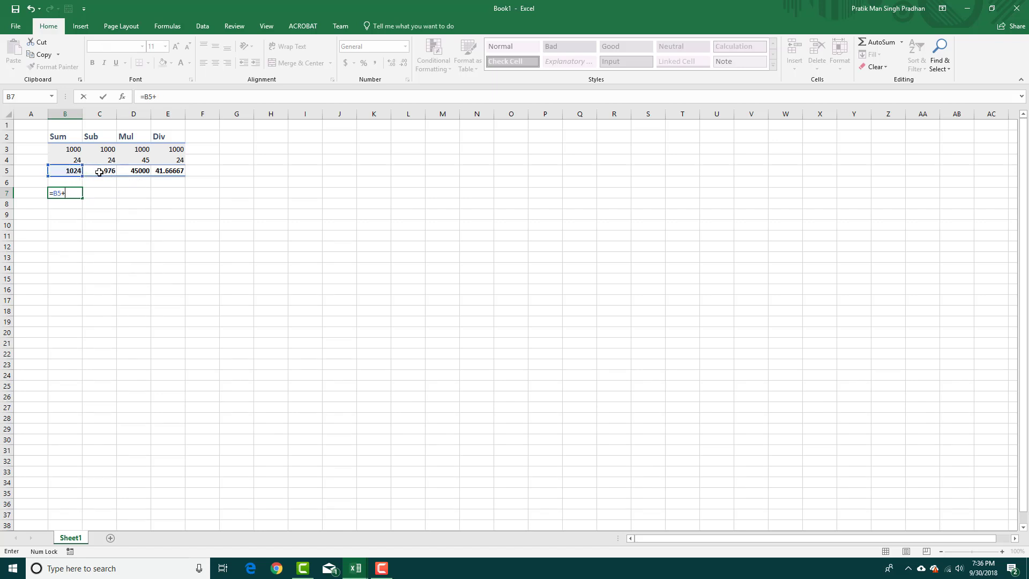
text(+)
click(99, 172)
text(+)
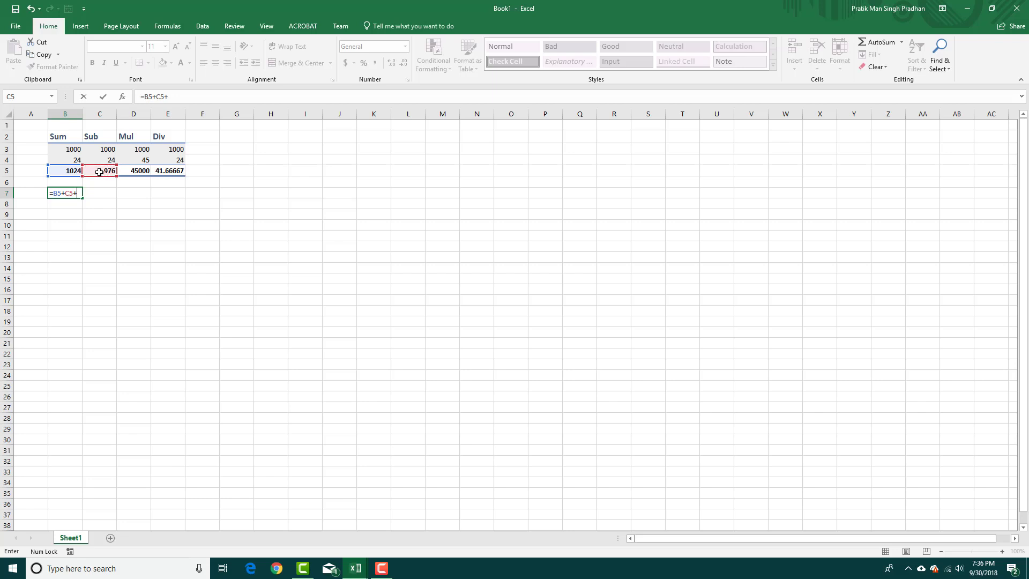
click(128, 172)
text(+)
click(161, 171)
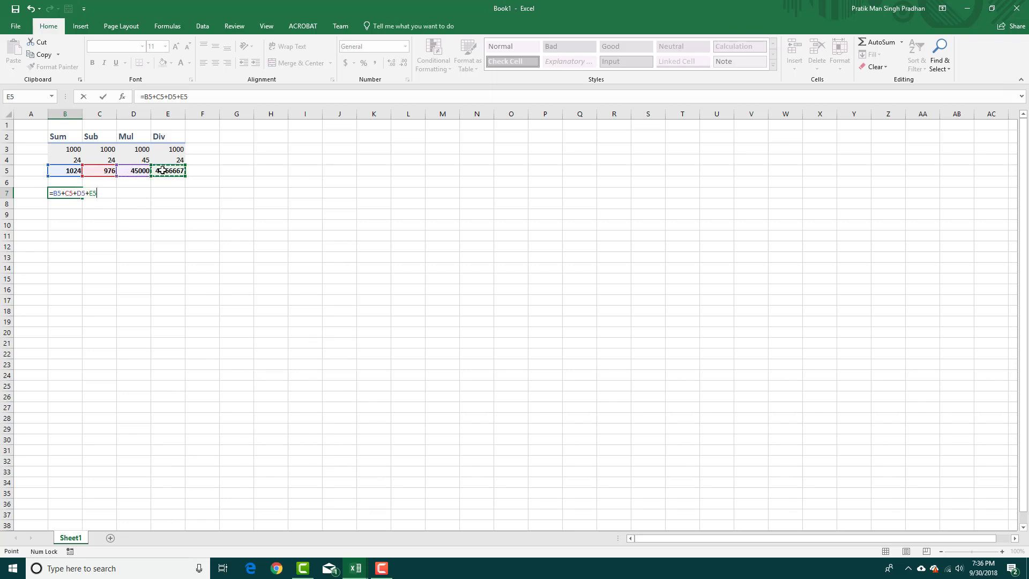
key(Return)
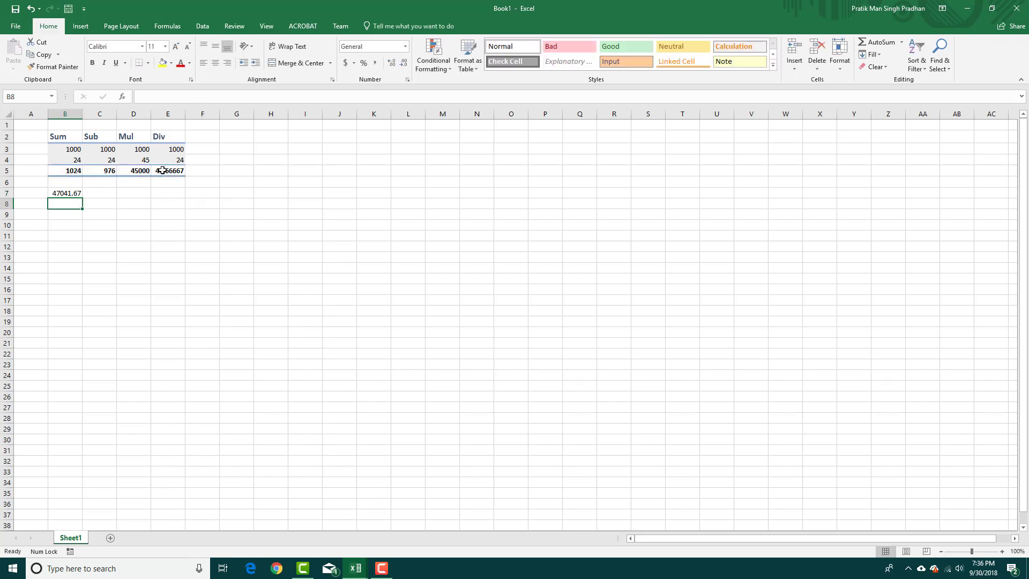
click(62, 194)
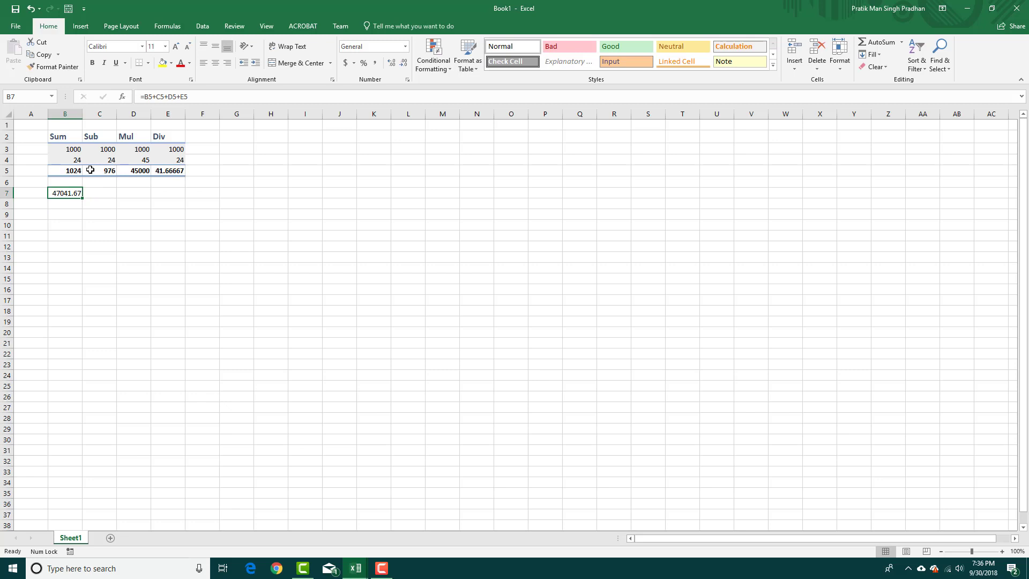